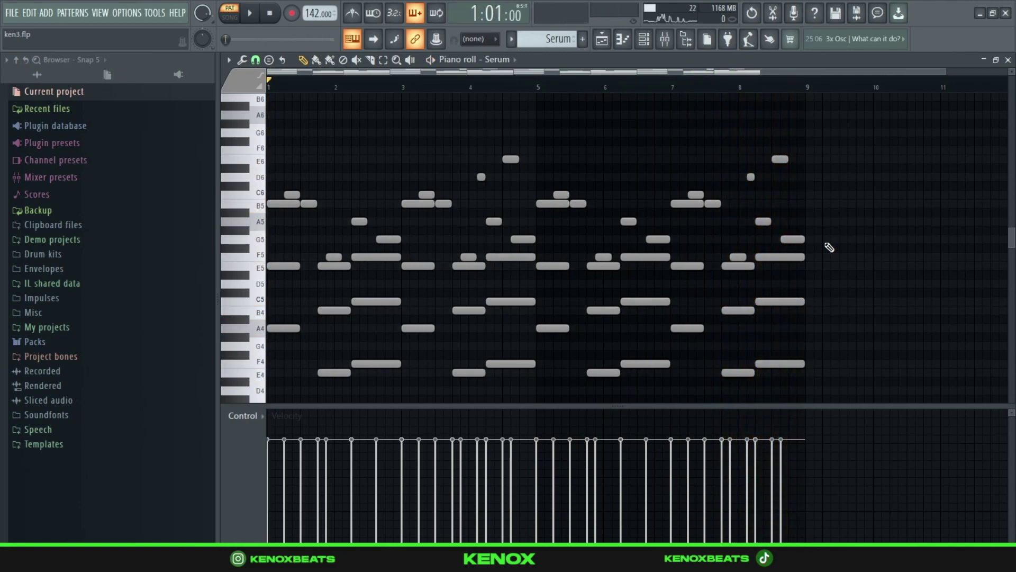
Check the loaded preset in the first Serum channel's plugin window and close that window.
{"action": "key", "text": "F6"}
{"action": "left_click", "coordinate": [405, 166]}
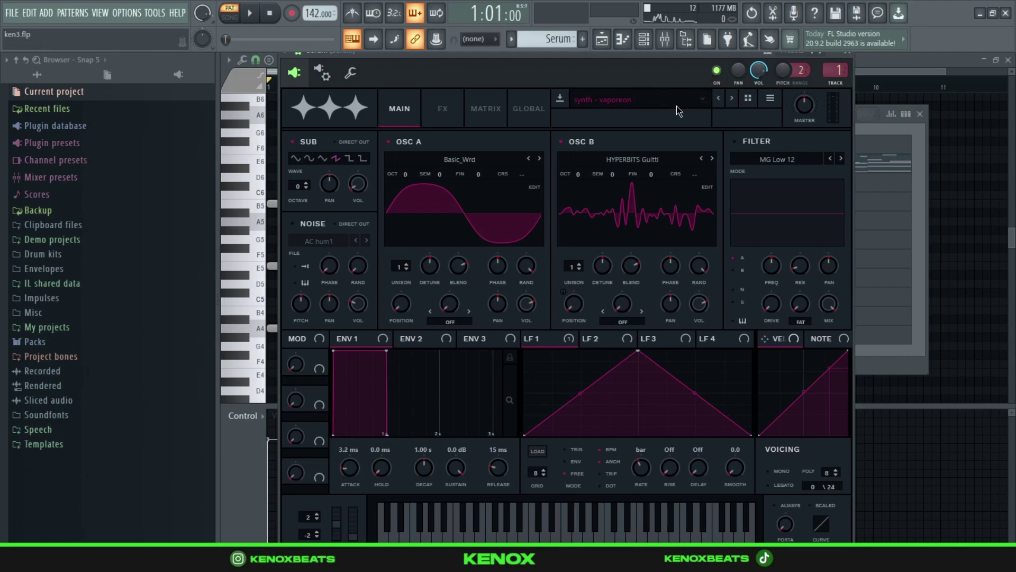
{"action": "left_click", "coordinate": [847, 55]}
Switch to the Serum #2 pattern, view its notes in the piano roll, and check the channel's Serum preset.
{"action": "scroll", "coordinate": [548, 39], "scroll_direction": "down", "scroll_amount": 1}
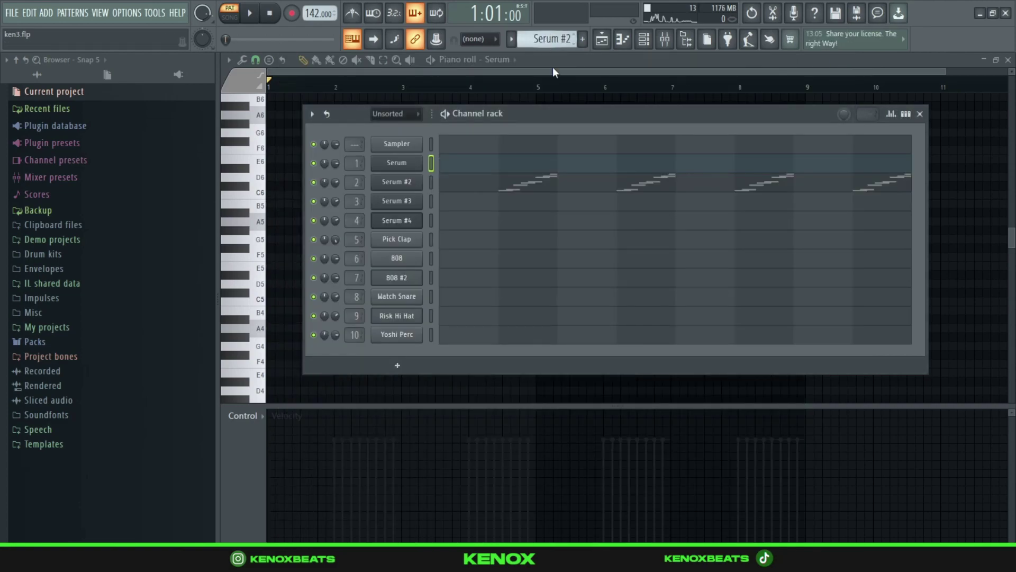
{"action": "left_click", "coordinate": [538, 183]}
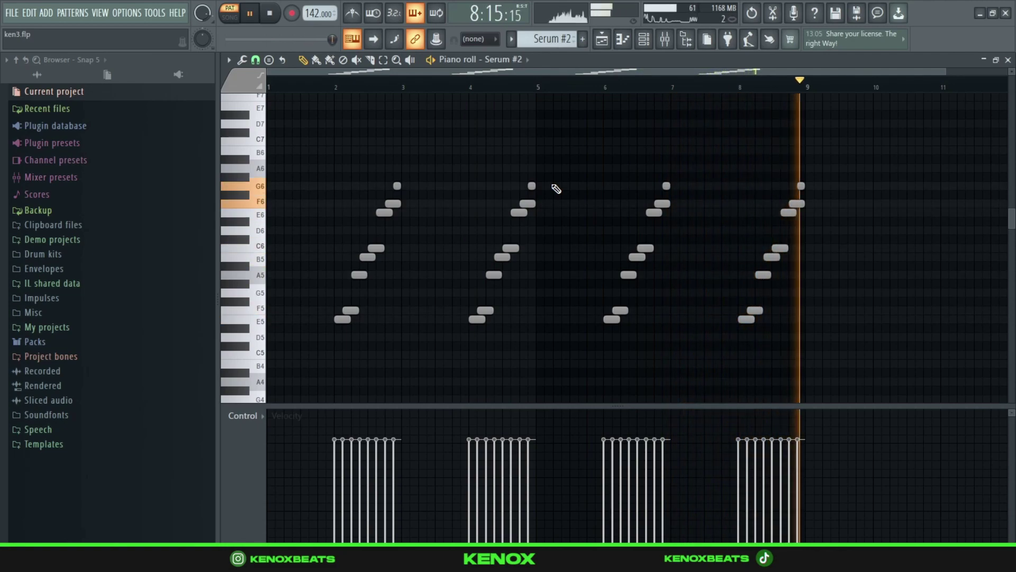
{"action": "key", "text": "F6"}
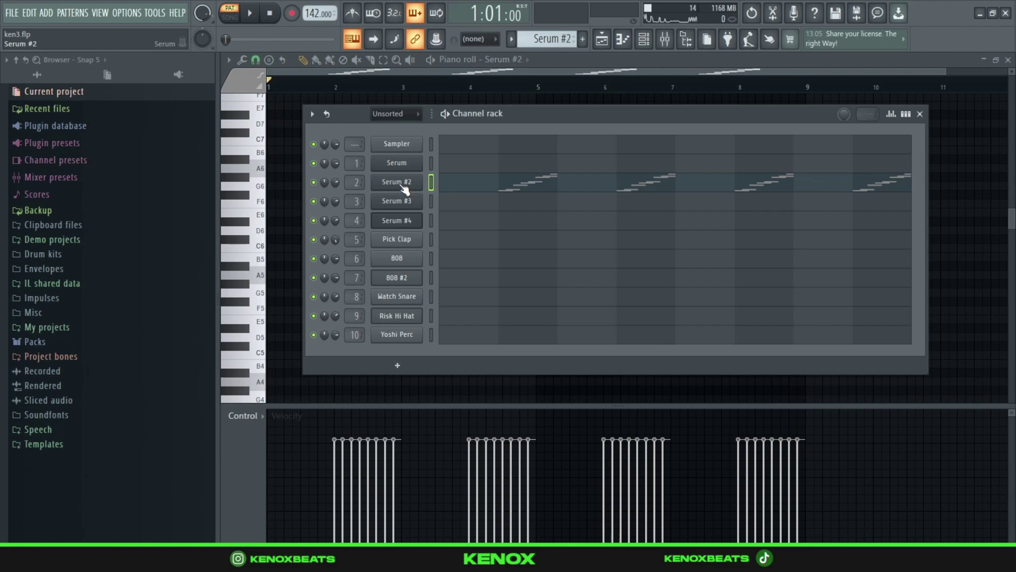
{"action": "left_click", "coordinate": [402, 186]}
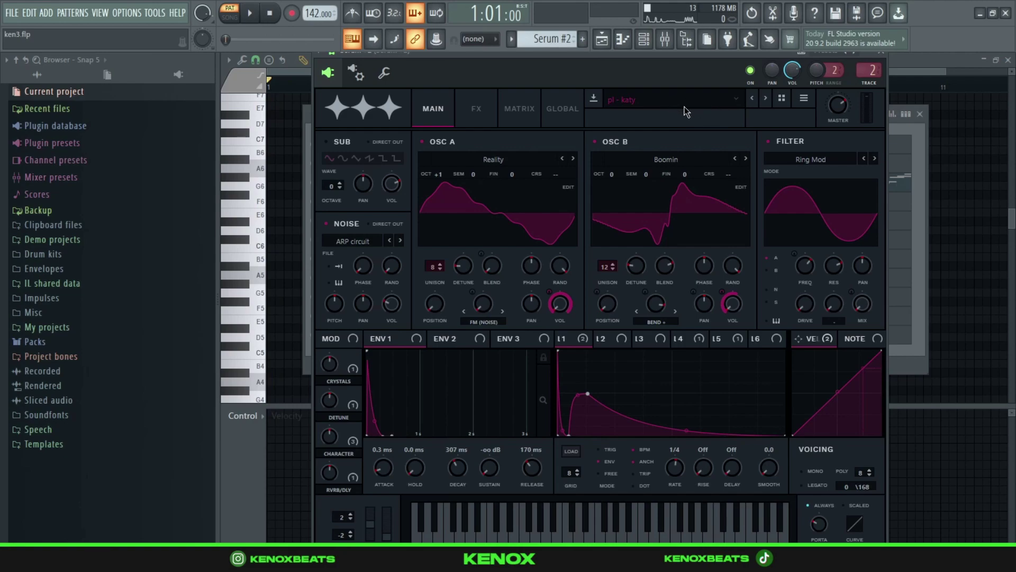
{"action": "left_click", "coordinate": [880, 55]}
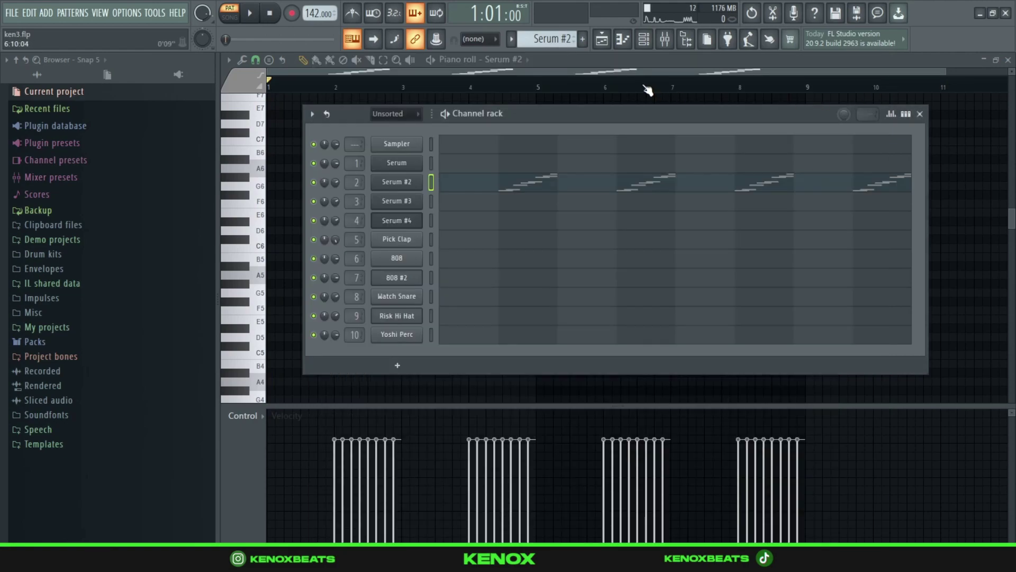
Switch to the Serum #3 pattern, view its notes in the piano roll, and check the channel's Serum preset.
{"action": "scroll", "coordinate": [558, 42], "scroll_direction": "down", "scroll_amount": 1}
{"action": "left_click", "coordinate": [544, 203]}
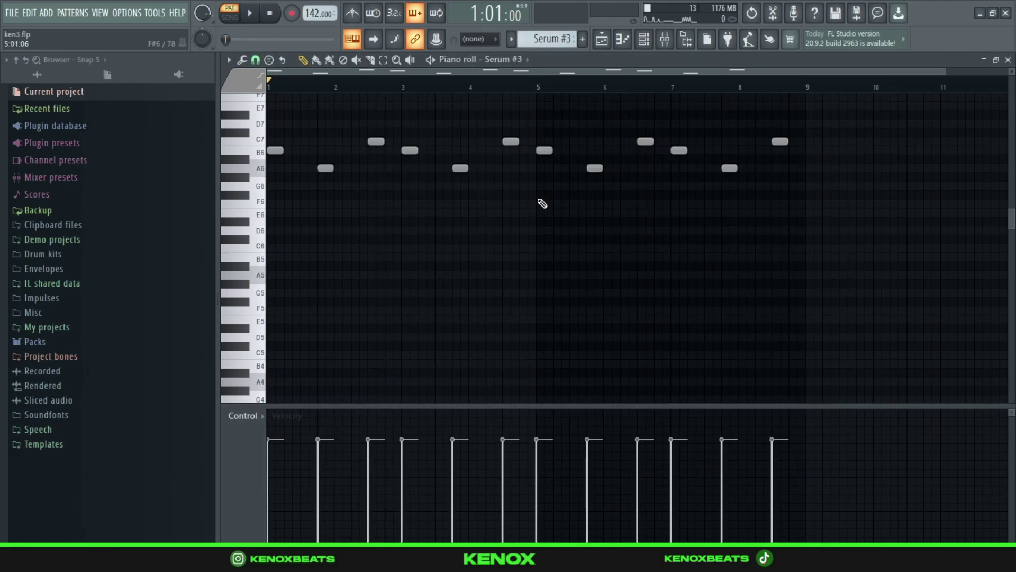
{"action": "scroll", "coordinate": [500, 200], "scroll_direction": "up", "scroll_amount": 4}
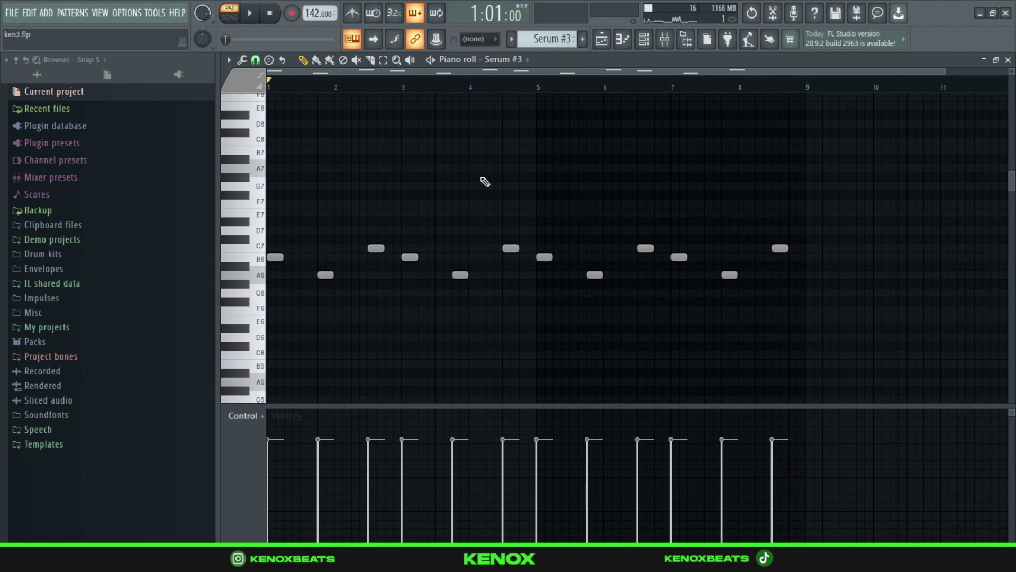
{"action": "key", "text": "F6"}
{"action": "left_click", "coordinate": [408, 208]}
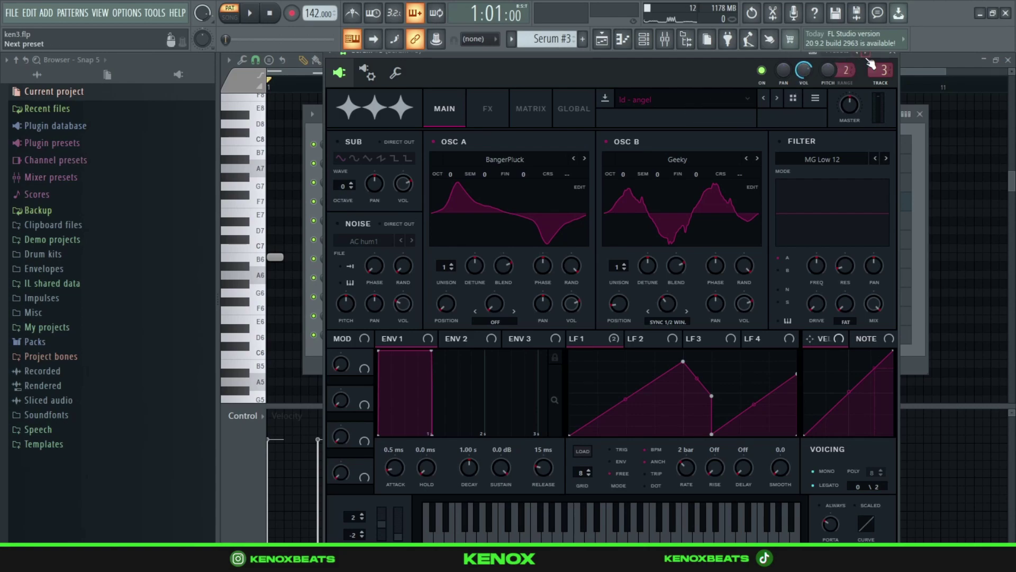
{"action": "left_click", "coordinate": [891, 57]}
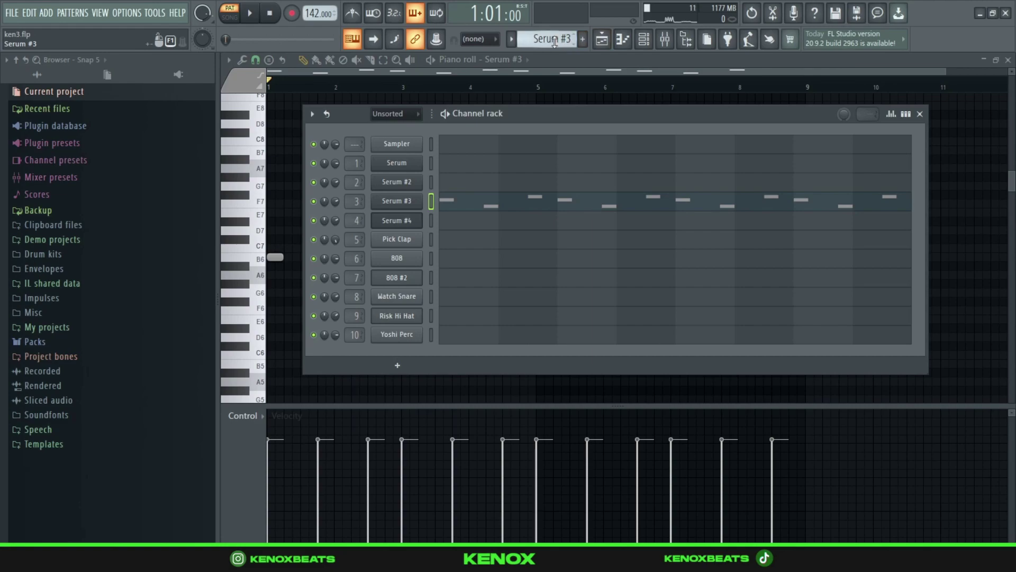
Switch to the Serum #4 pattern, examine its notes up close in the piano roll during playback, and open its Serum preset.
{"action": "scroll", "coordinate": [554, 43], "scroll_direction": "down", "scroll_amount": 1}
{"action": "left_click", "coordinate": [504, 223]}
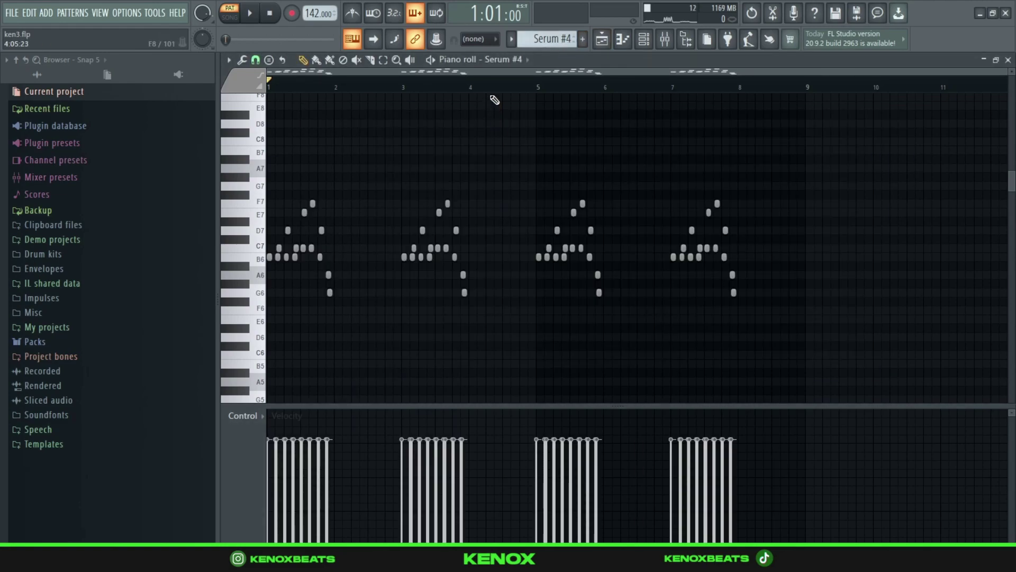
{"action": "scroll", "coordinate": [494, 100], "scroll_direction": "up", "scroll_amount": 5}
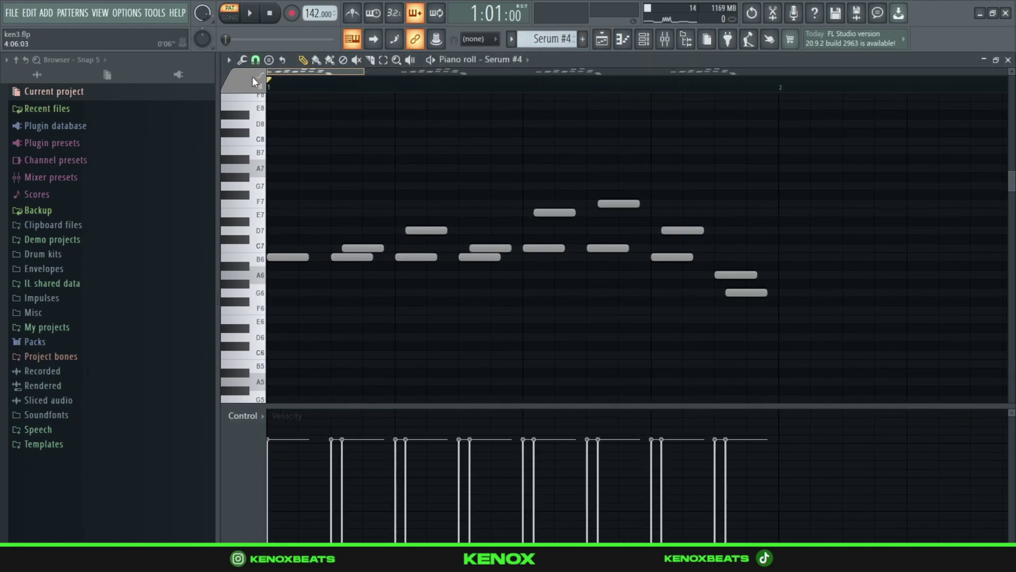
{"action": "key", "text": "space"}
{"action": "scroll", "coordinate": [298, 83], "scroll_direction": "down", "scroll_amount": 3}
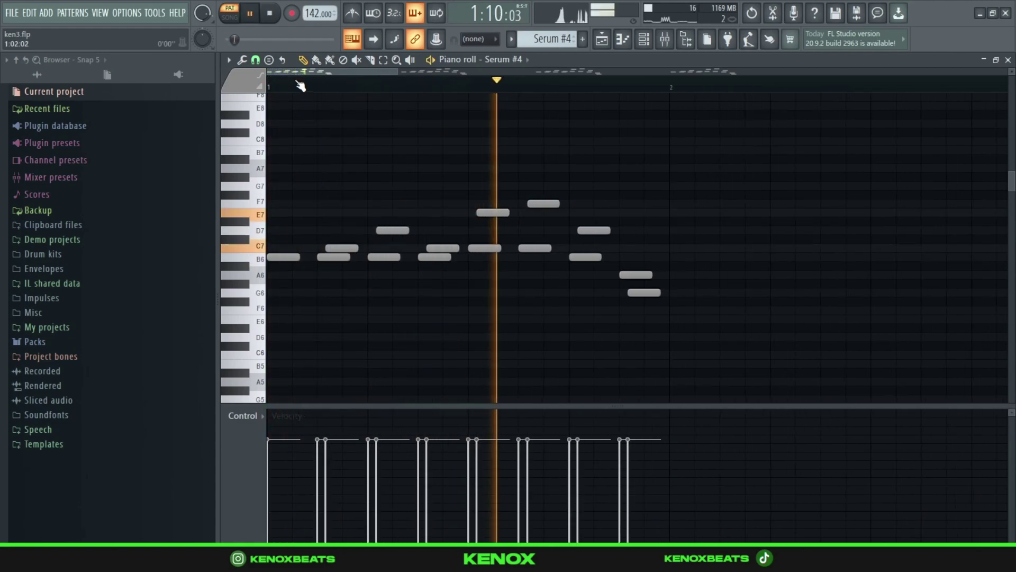
{"action": "left_click_drag", "start_coordinate": [318, 68], "coordinate": [721, 71]}
{"action": "scroll", "coordinate": [658, 87], "scroll_direction": "down", "scroll_amount": 6}
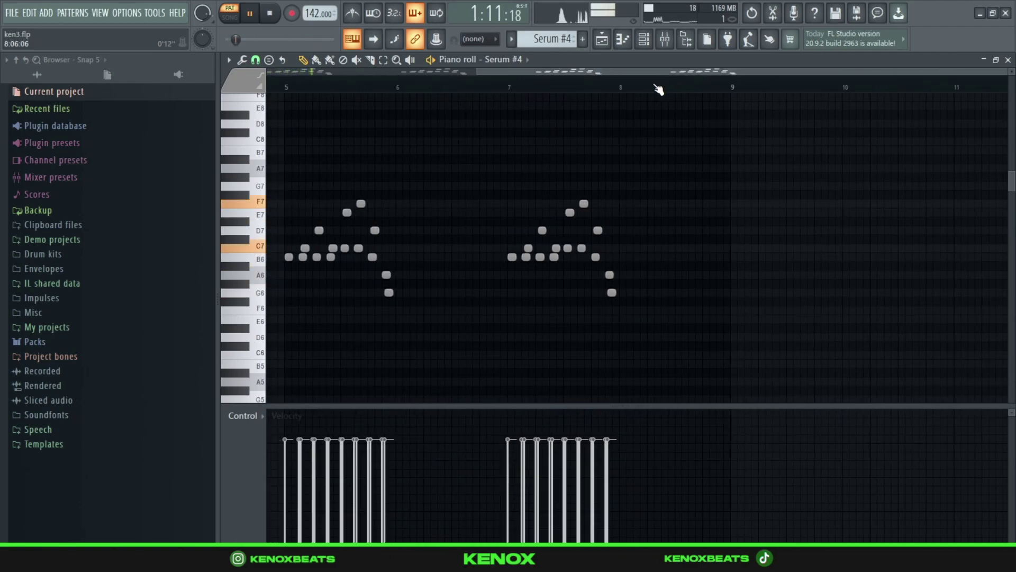
{"action": "key", "text": "space"}
{"action": "key", "text": "F6"}
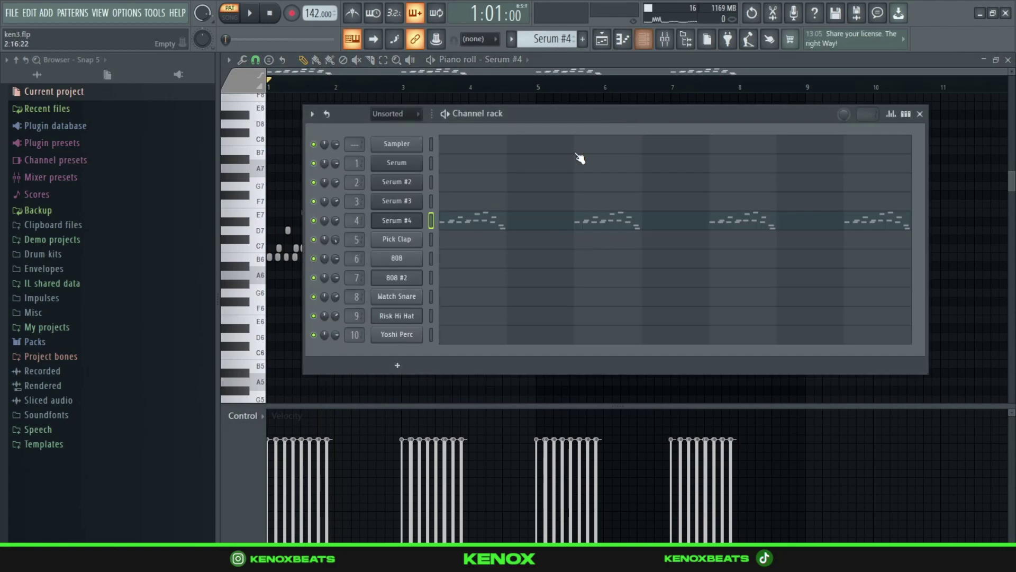
{"action": "left_click", "coordinate": [406, 220]}
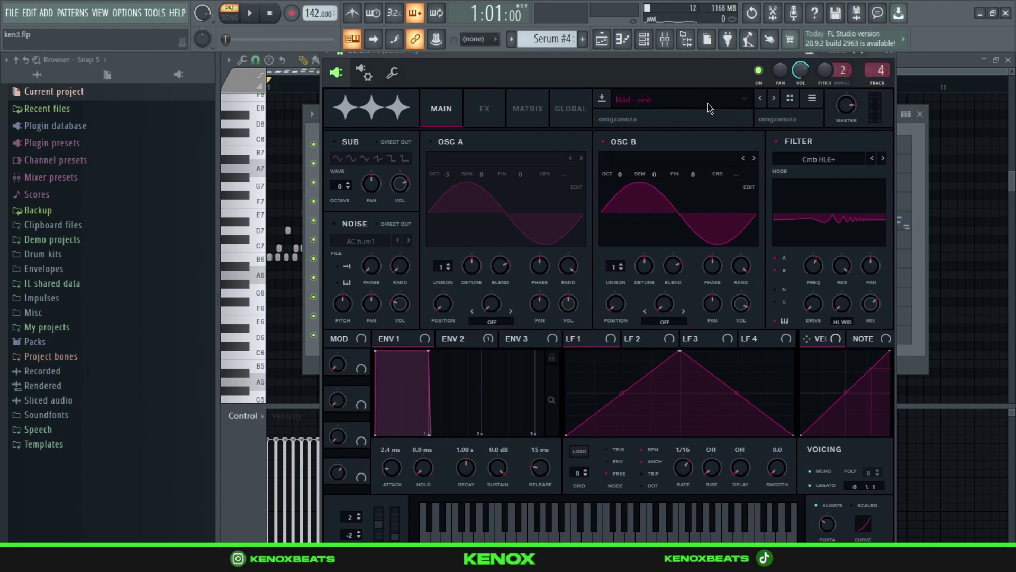
Inspect the Portal and Fruity Parametric EQ 2 effects on the Serum #4 mixer track, closing each effect window.
{"action": "key", "text": "F9"}
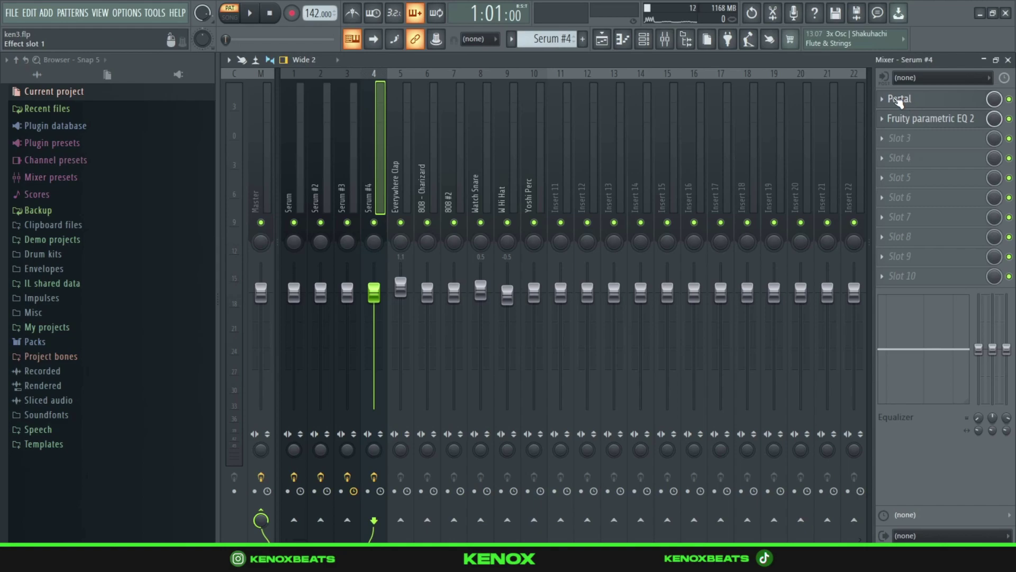
{"action": "left_click", "coordinate": [899, 99]}
{"action": "left_click_drag", "start_coordinate": [783, 150], "coordinate": [775, 69]}
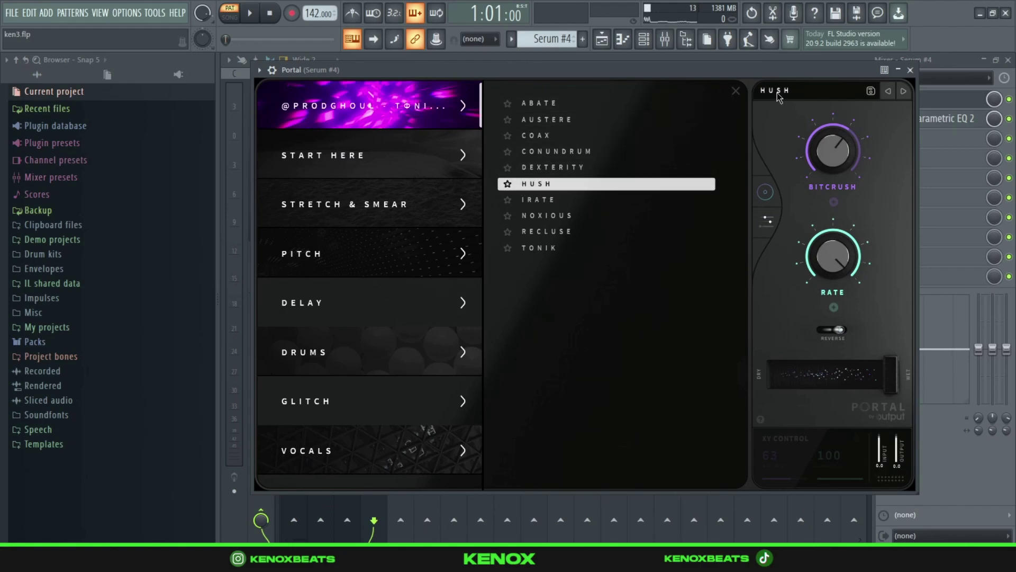
{"action": "left_click", "coordinate": [911, 70]}
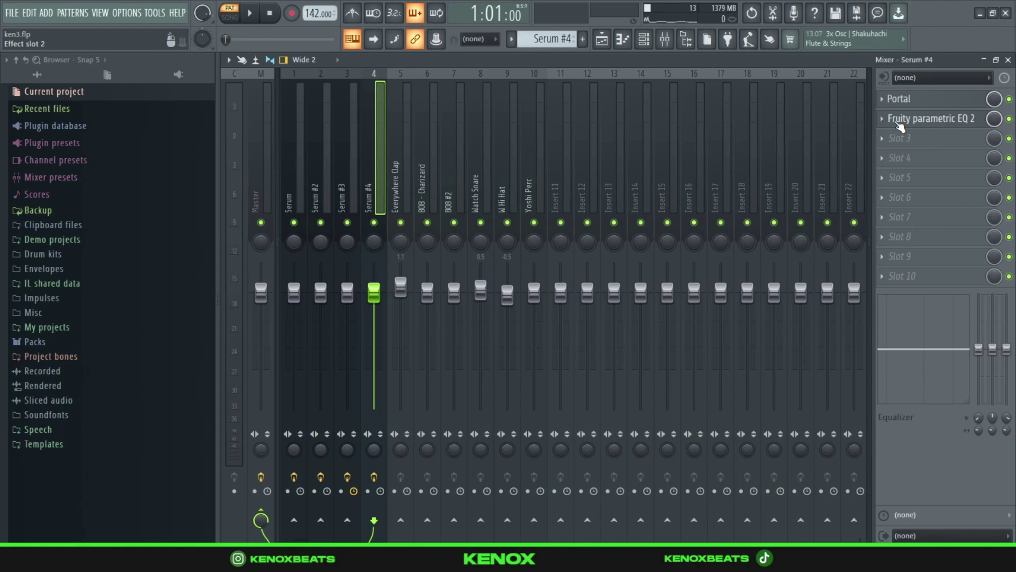
{"action": "left_click", "coordinate": [901, 119]}
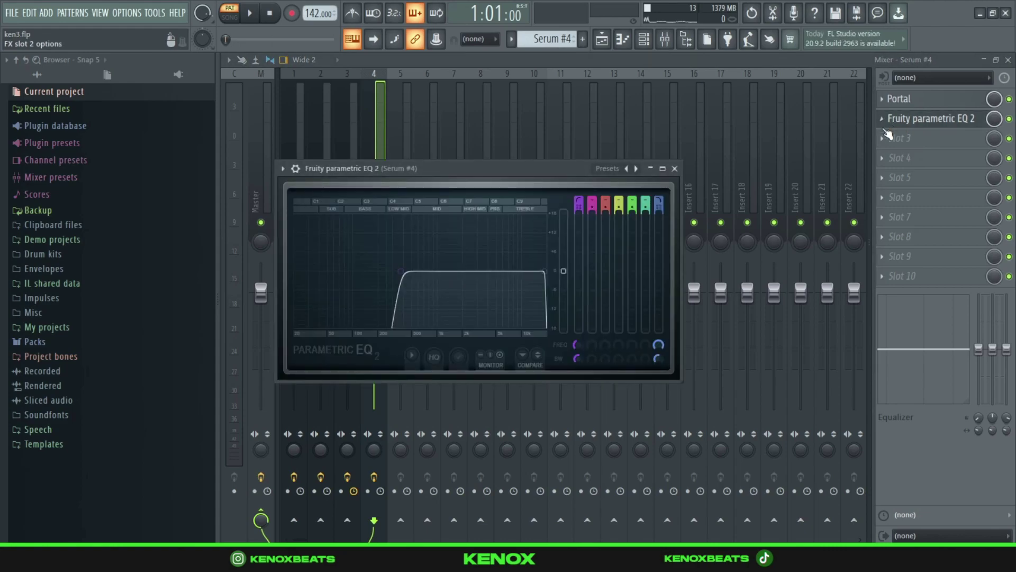
{"action": "left_click", "coordinate": [675, 169]}
Switch to the Pick Clap pattern and view its notes in the piano roll.
{"action": "key", "text": "F6"}
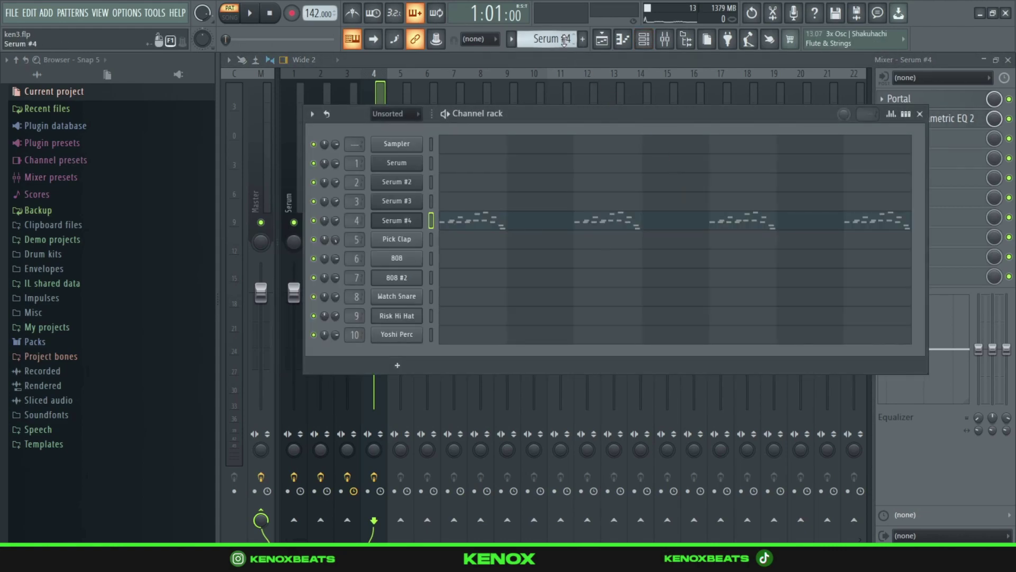
{"action": "left_click", "coordinate": [527, 239]}
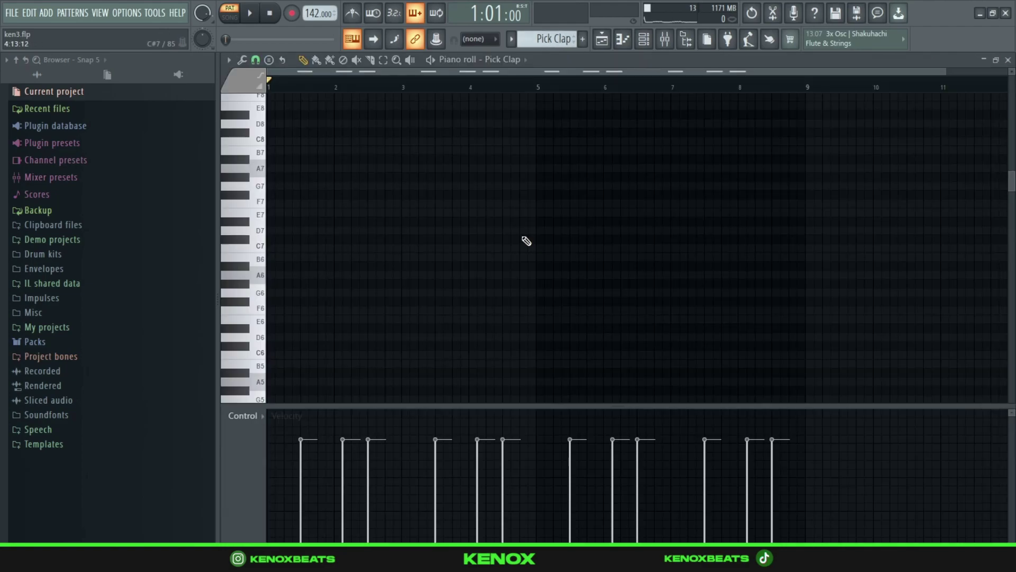
{"action": "scroll", "coordinate": [525, 222], "scroll_direction": "down", "scroll_amount": 5}
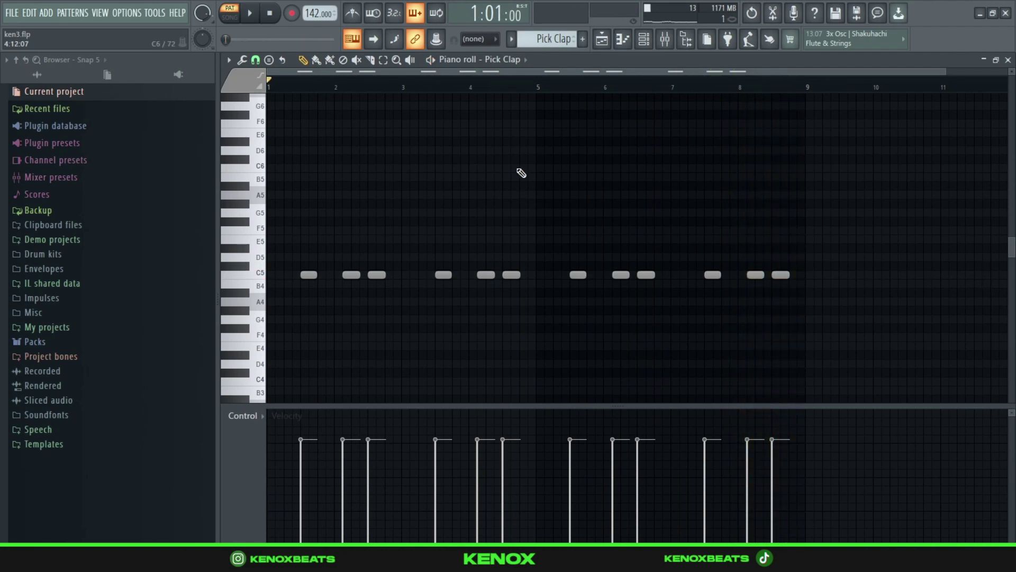
Switch to the 808 pattern, view its notes in the piano roll, and stop its playback.
{"action": "key", "text": "F6"}
{"action": "scroll", "coordinate": [555, 39], "scroll_direction": "down", "scroll_amount": 1}
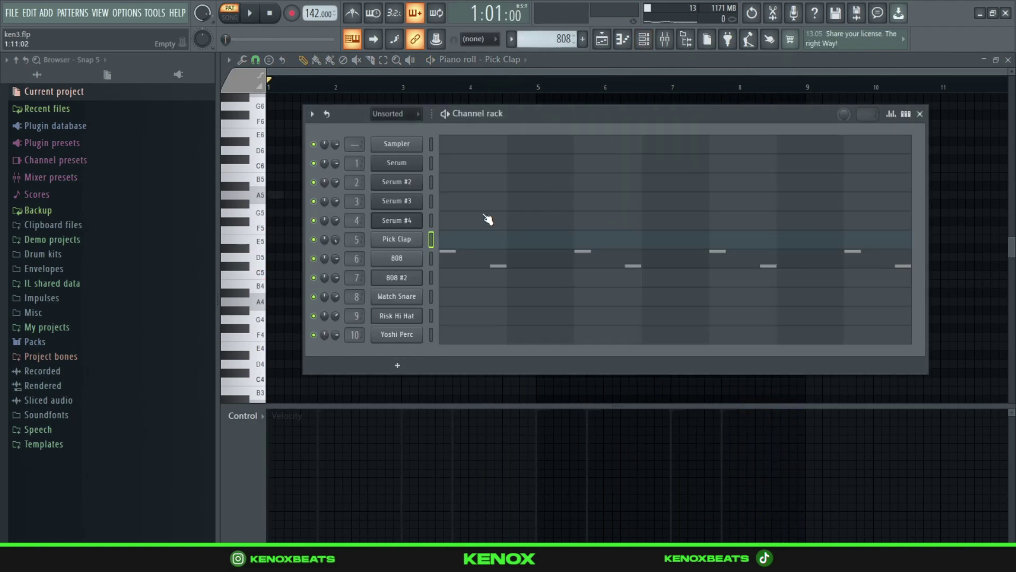
{"action": "left_click", "coordinate": [471, 261]}
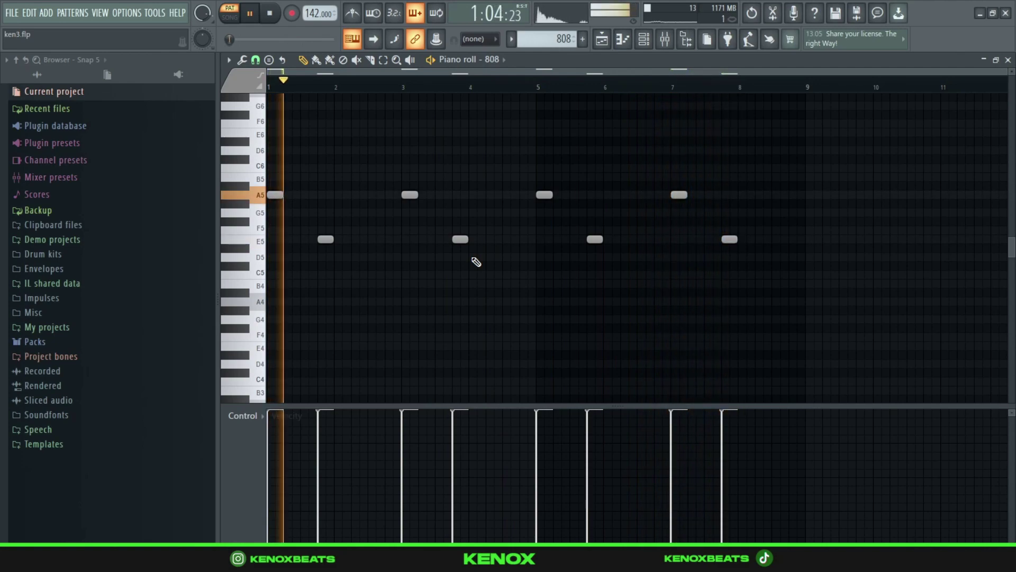
{"action": "key", "text": "space"}
Switch to the 808 #2 pattern and view its notes in the piano roll.
{"action": "key", "text": "F6"}
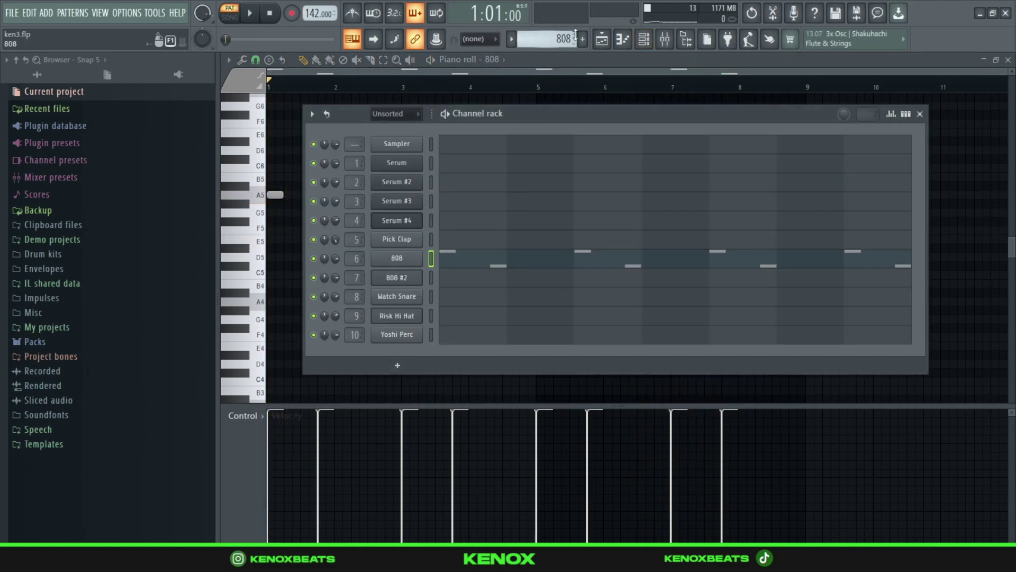
{"action": "scroll", "coordinate": [576, 34], "scroll_direction": "down", "scroll_amount": 1}
{"action": "left_click", "coordinate": [488, 274]}
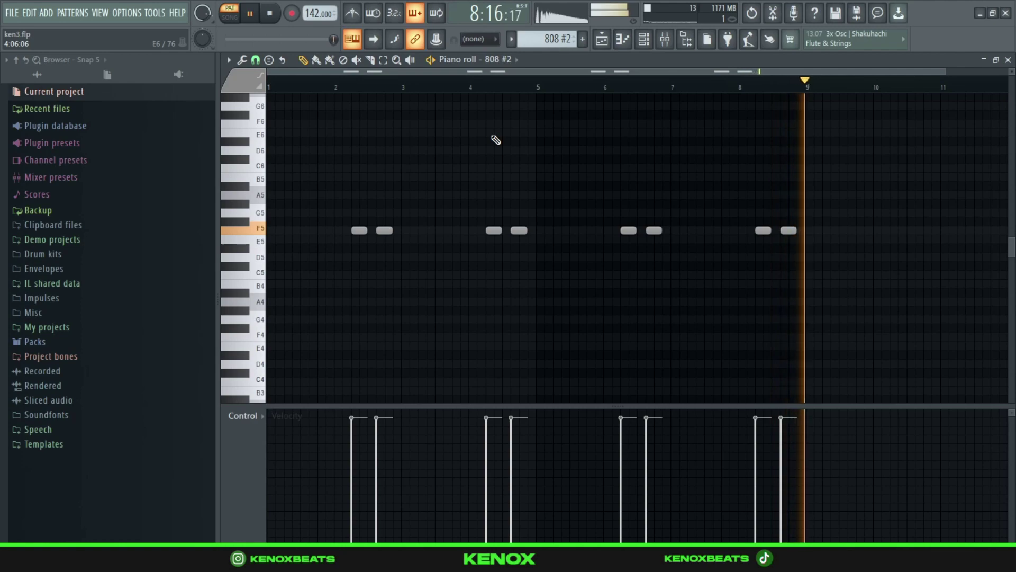
Switch to the Watch Snare pattern, view its notes in the piano roll, and stop its playback.
{"action": "key", "text": "F6"}
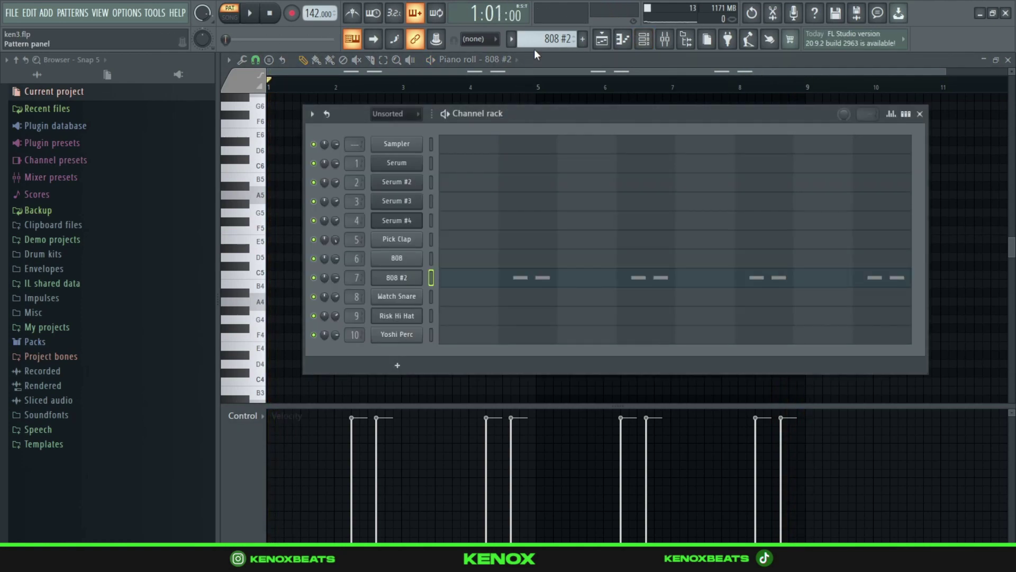
{"action": "scroll", "coordinate": [542, 45], "scroll_direction": "down", "scroll_amount": 1}
{"action": "scroll", "coordinate": [542, 45], "scroll_direction": "down", "scroll_amount": 1}
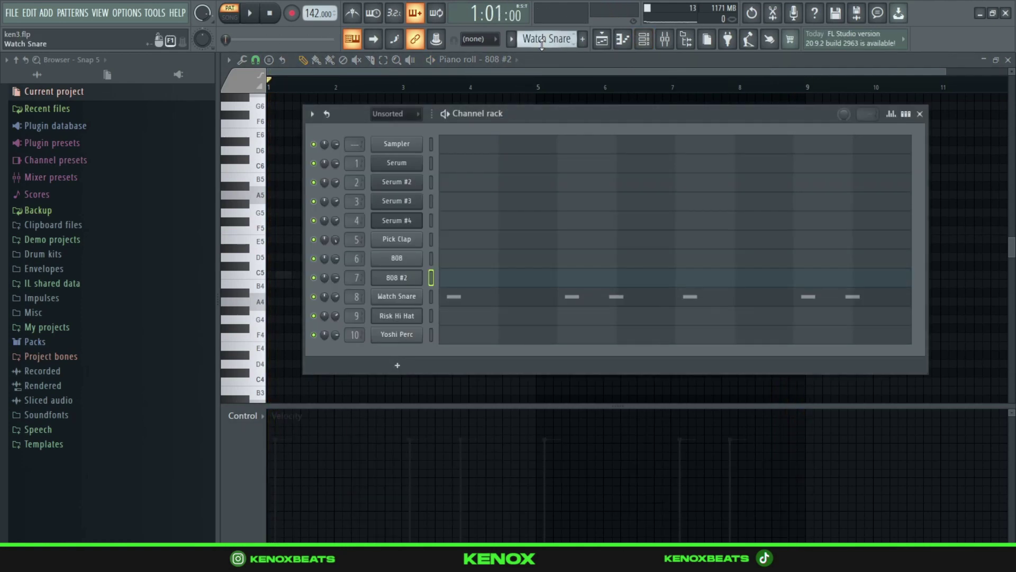
{"action": "left_click", "coordinate": [488, 298]}
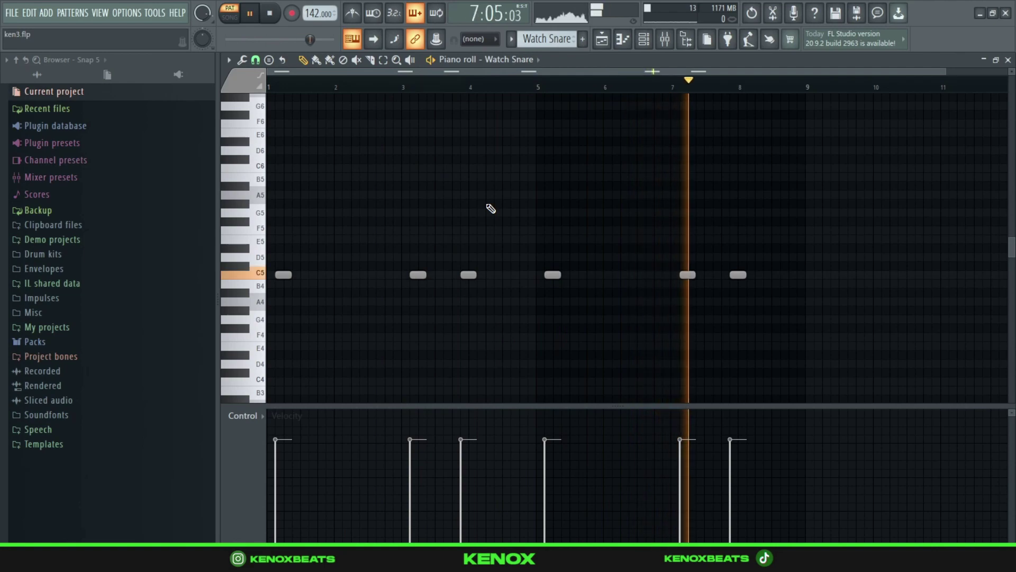
{"action": "key", "text": "space"}
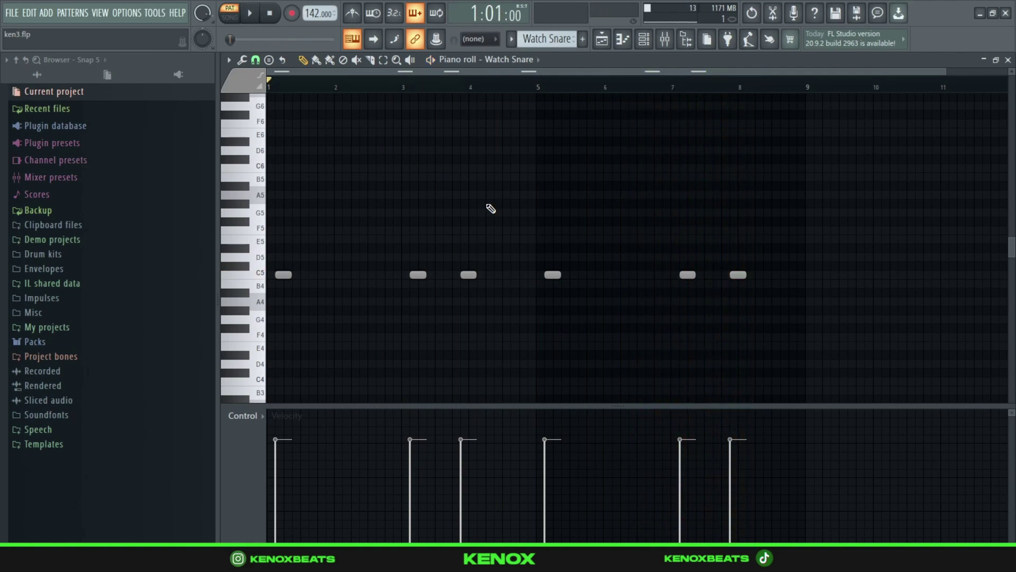
Switch to the Risk Hi Hat pattern, open its notes in the piano roll, and play it through before stopping.
{"action": "key", "text": "F6"}
{"action": "scroll", "coordinate": [553, 43], "scroll_direction": "down", "scroll_amount": 1}
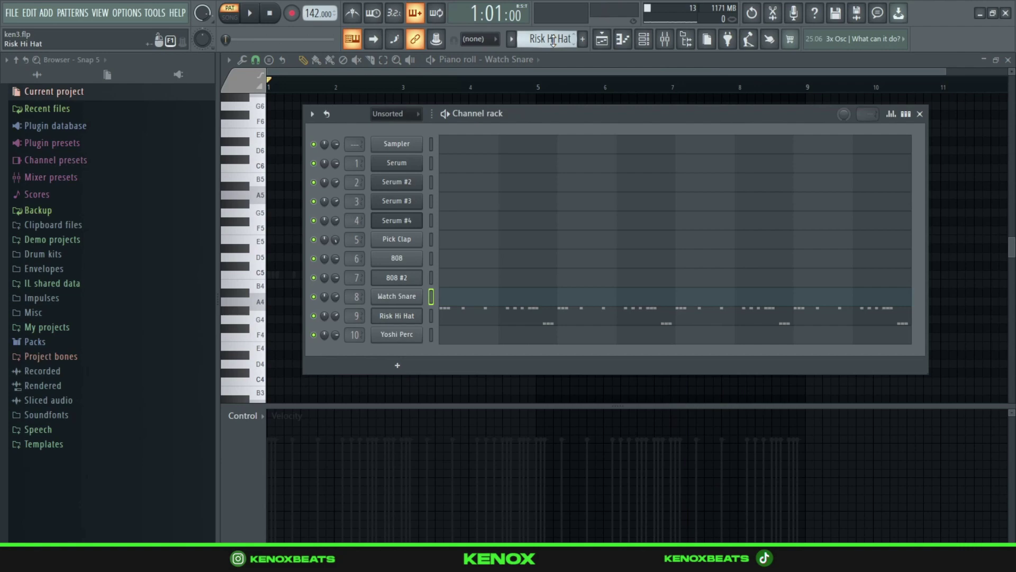
{"action": "left_click", "coordinate": [506, 321]}
{"action": "key", "text": "space"}
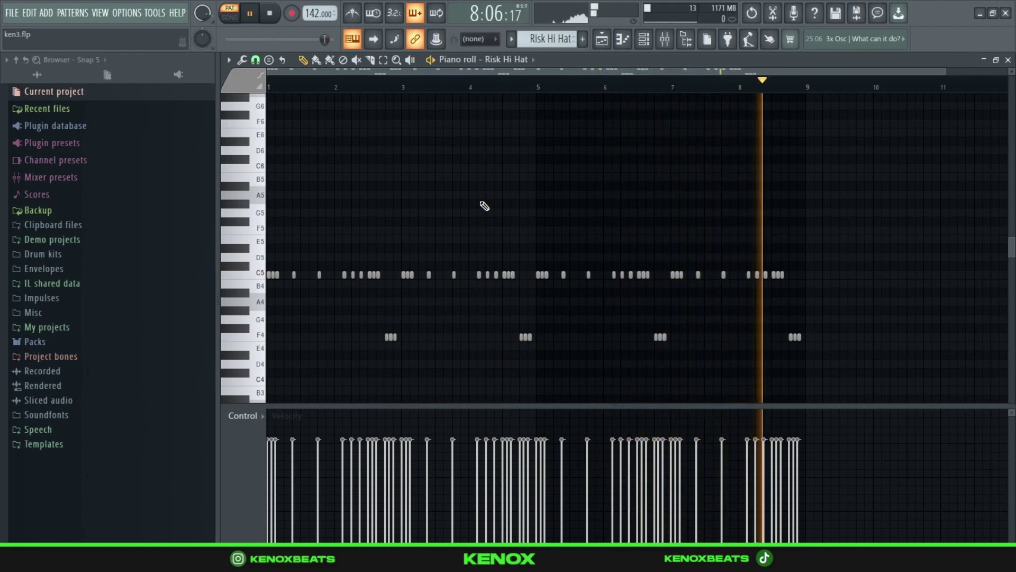
{"action": "key", "text": "space"}
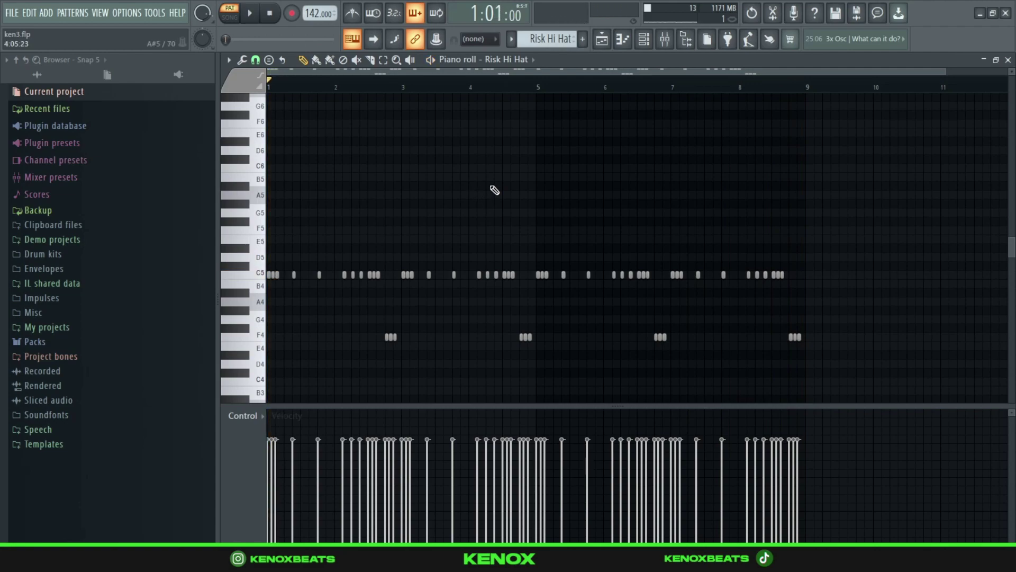
Switch to the Yoshi Perc pattern and view its notes in the piano roll.
{"action": "key", "text": "F6"}
{"action": "scroll", "coordinate": [553, 40], "scroll_direction": "down", "scroll_amount": 1}
{"action": "left_click", "coordinate": [507, 333]}
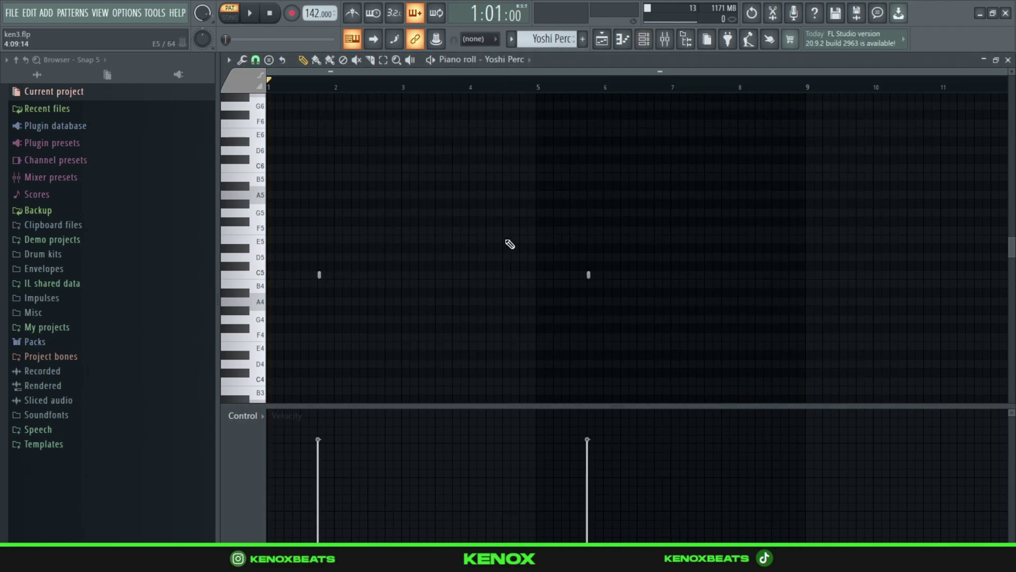